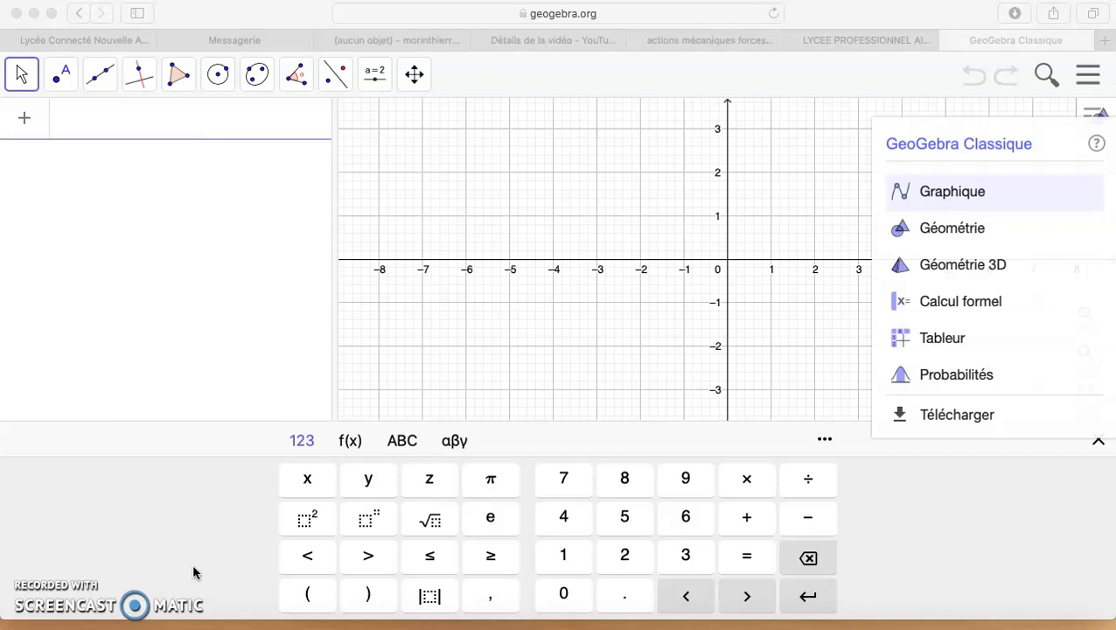
Switch to the Tableur (spreadsheet) perspective and enter the heading n in cell A1
left_click(937, 342)
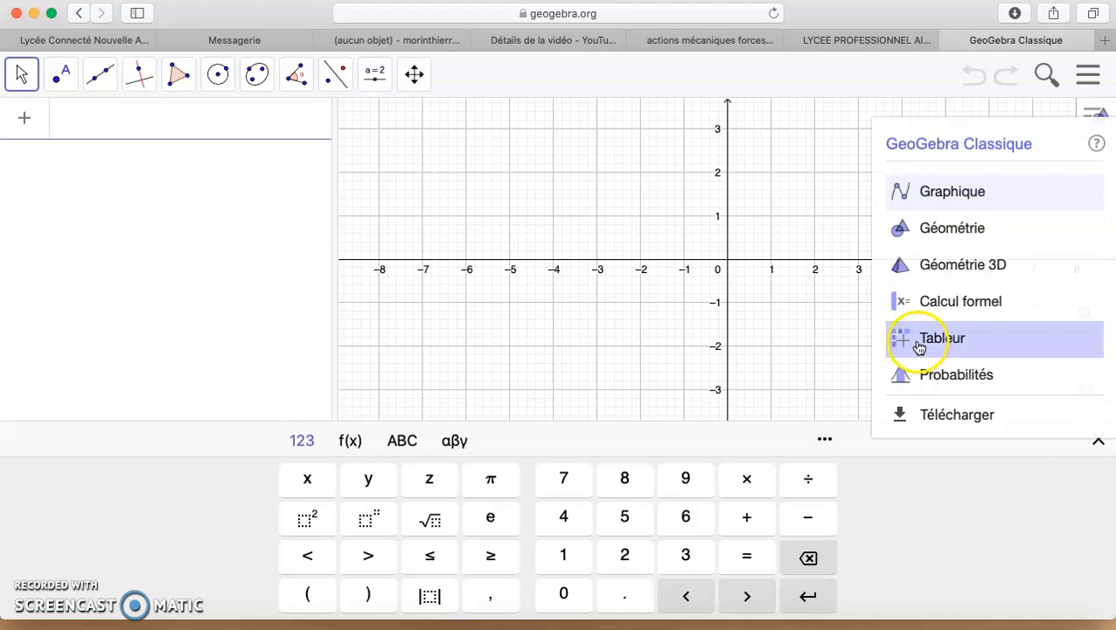
left_click(918, 344)
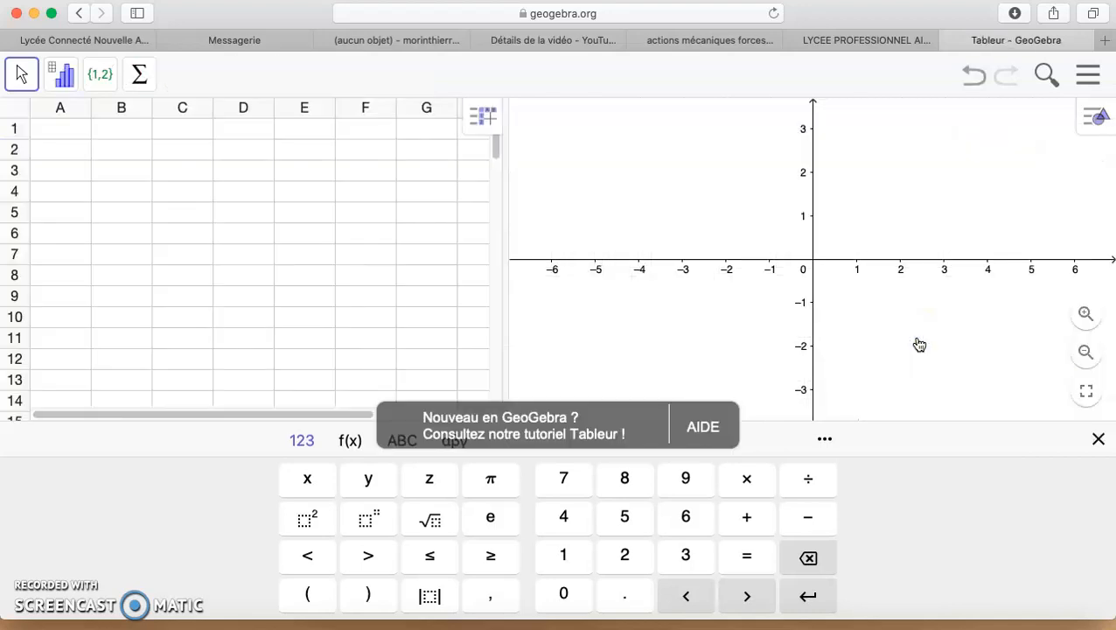
left_click(75, 131)
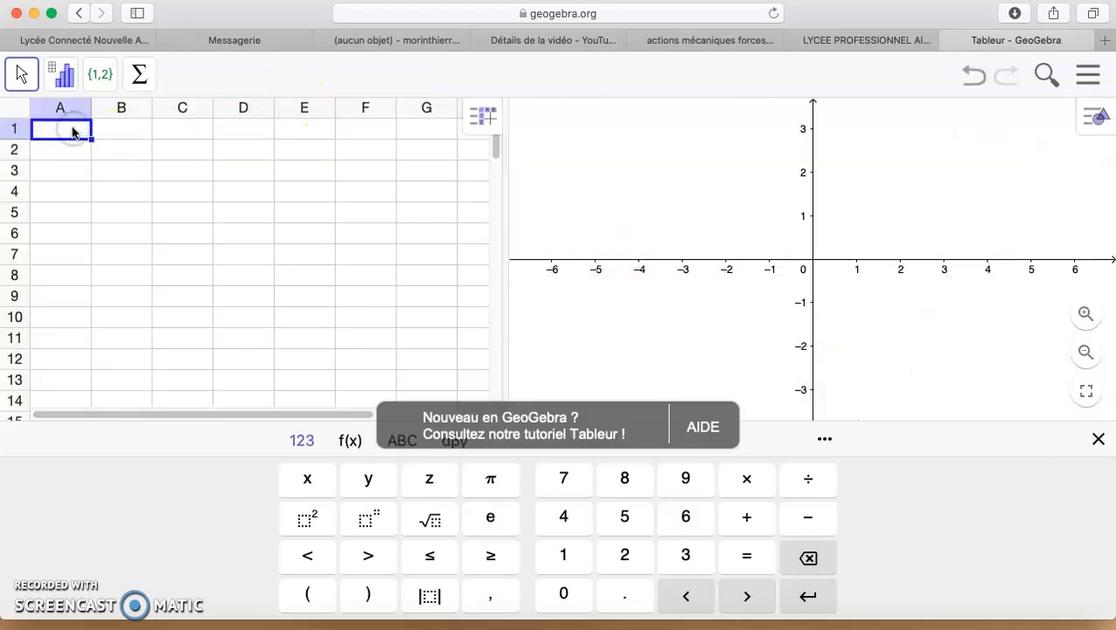
type("n")
key("Return")
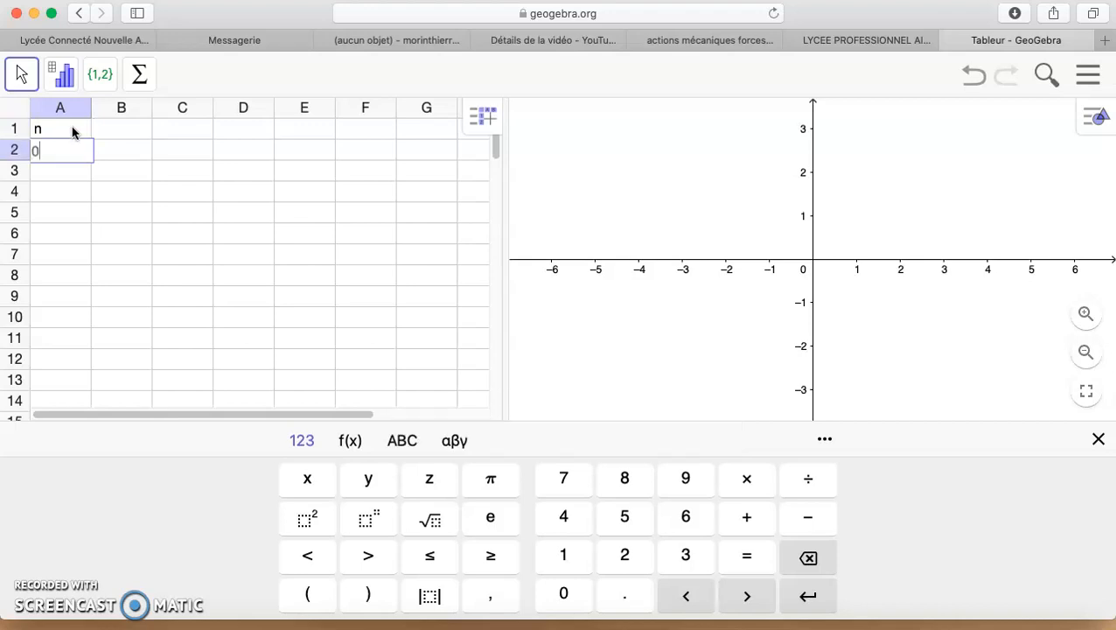
Fill cells A2 to A7 with the integers 0, 1, 2, 3, 4 and 5
type("0")
key("Return")
type("1")
key("Return")
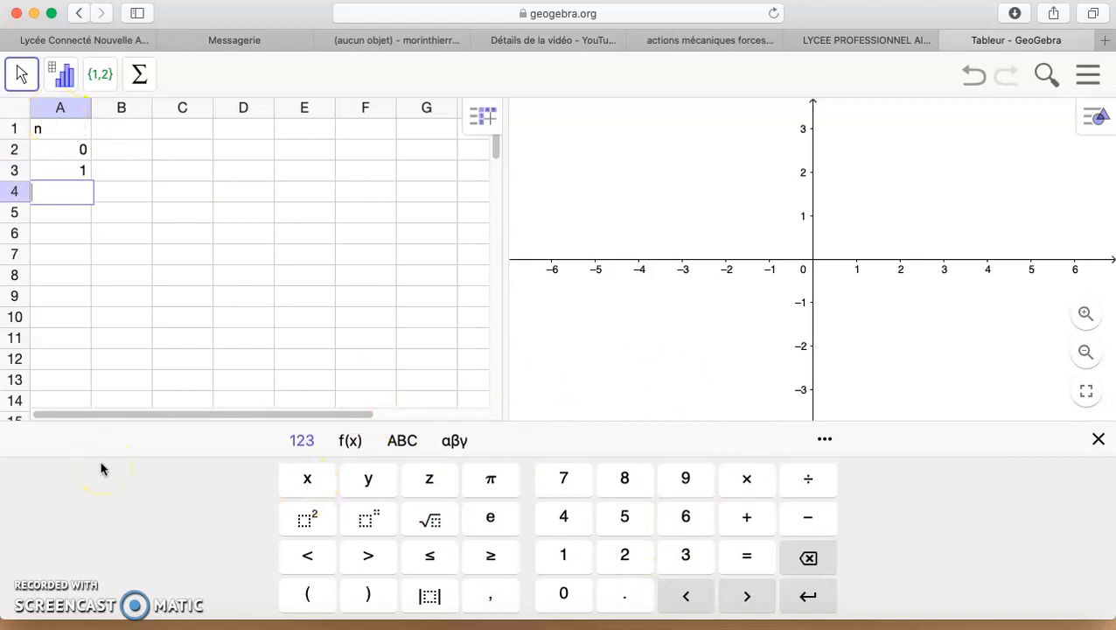
type("2")
key("Return")
type("3")
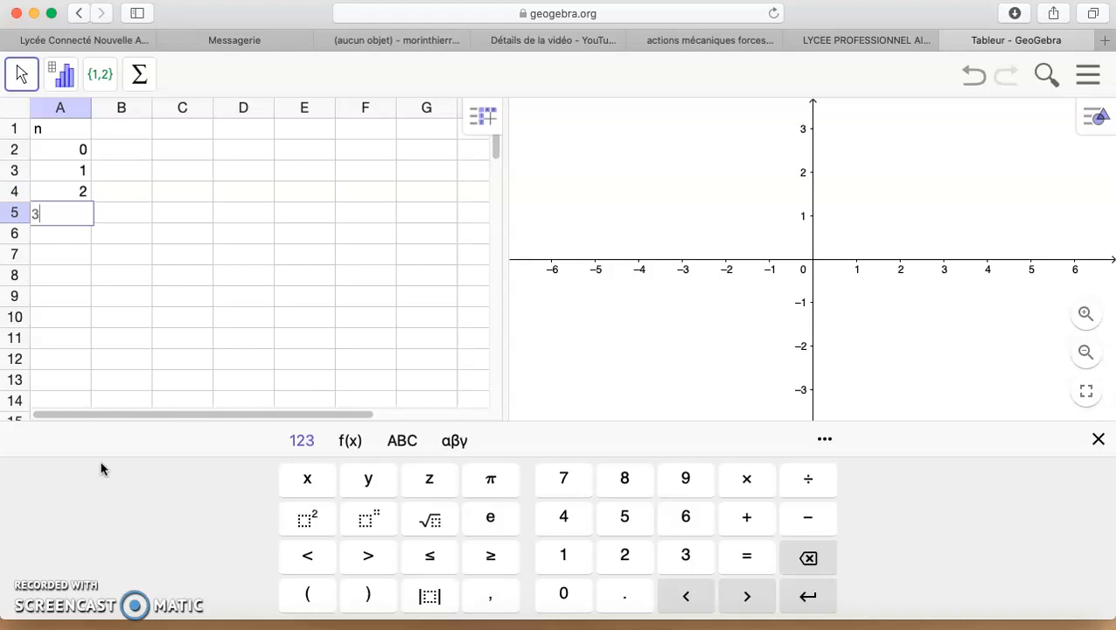
key("Return")
type("4")
key("Return")
type("5")
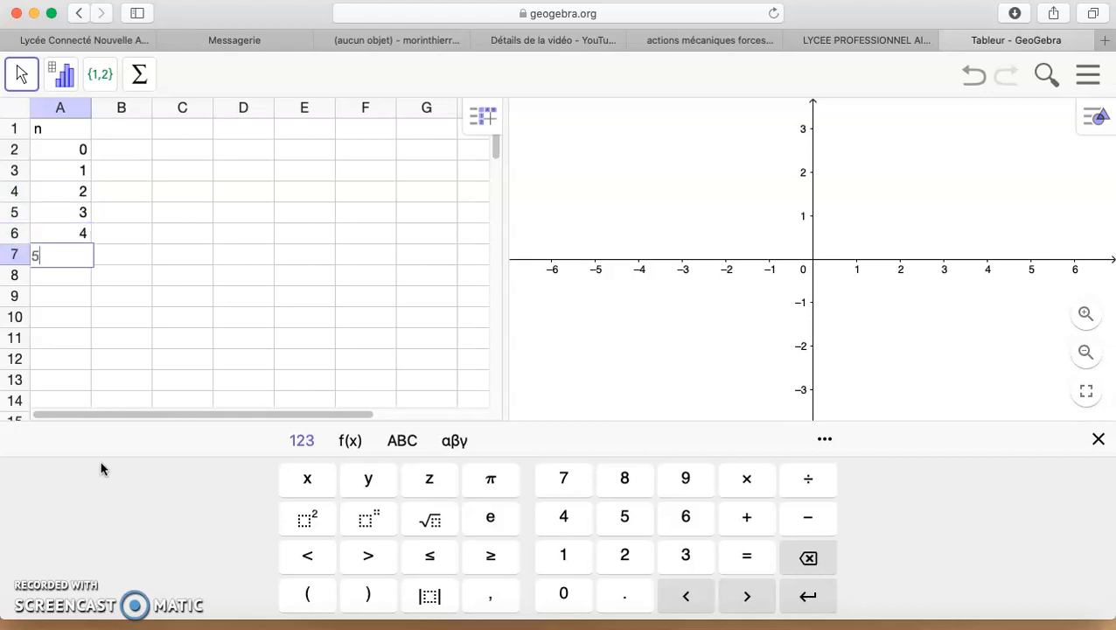
key("Return")
Enter the heading Un in cell B1
left_click(140, 136)
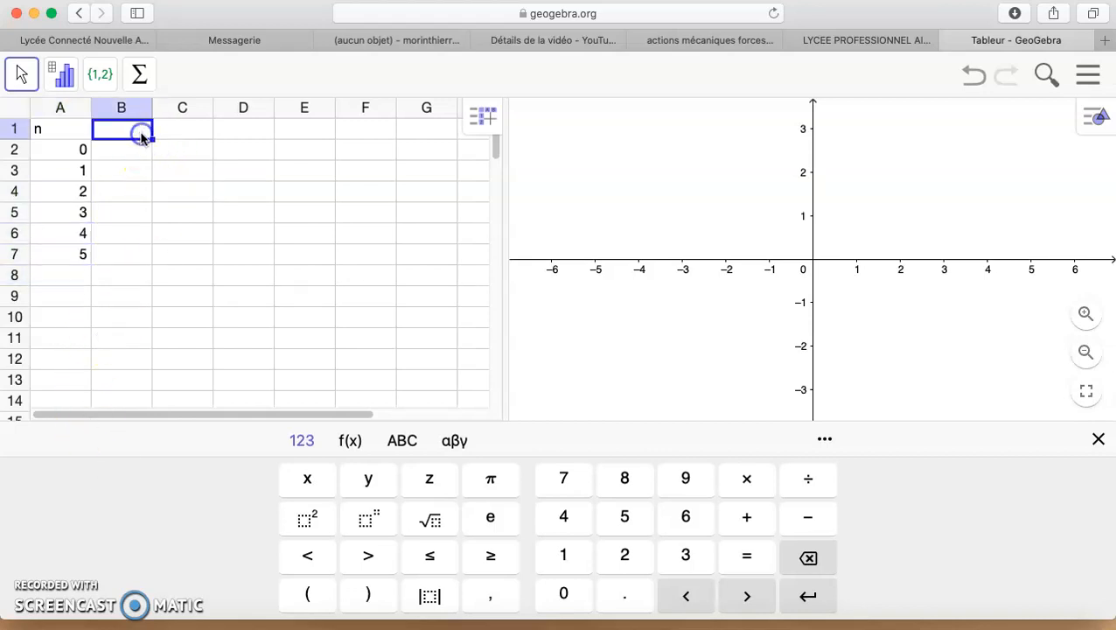
type("UN")
key("BackSpace")
type("n")
key("Return")
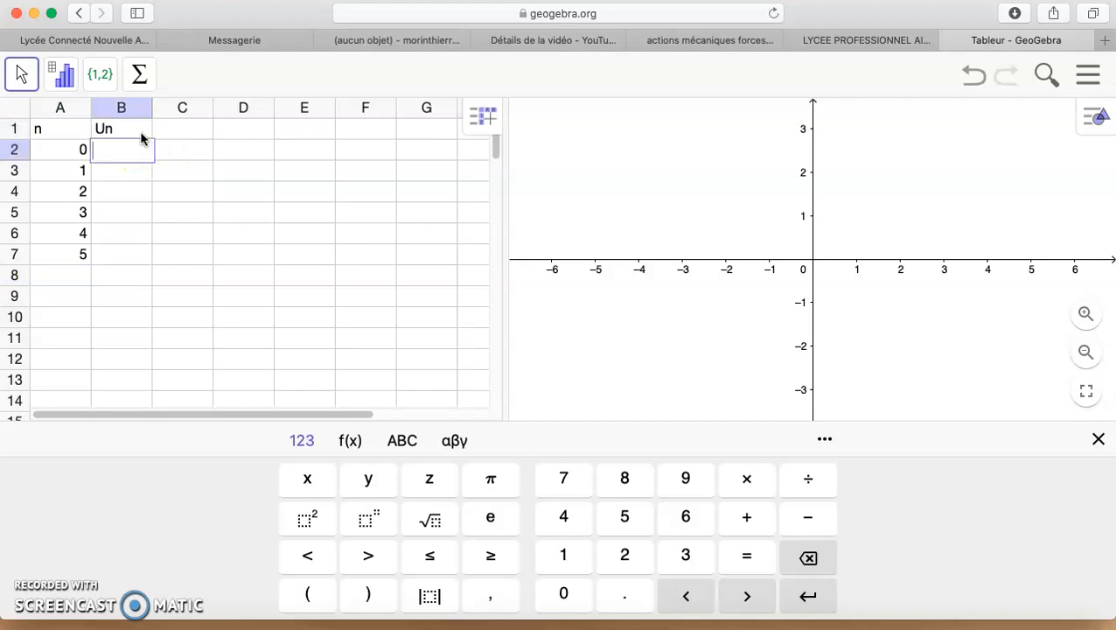
Fill cells B2 to B7 with the values 4, 6, 9, 13,5, 20,25 and 30,375
type("4")
key("Return")
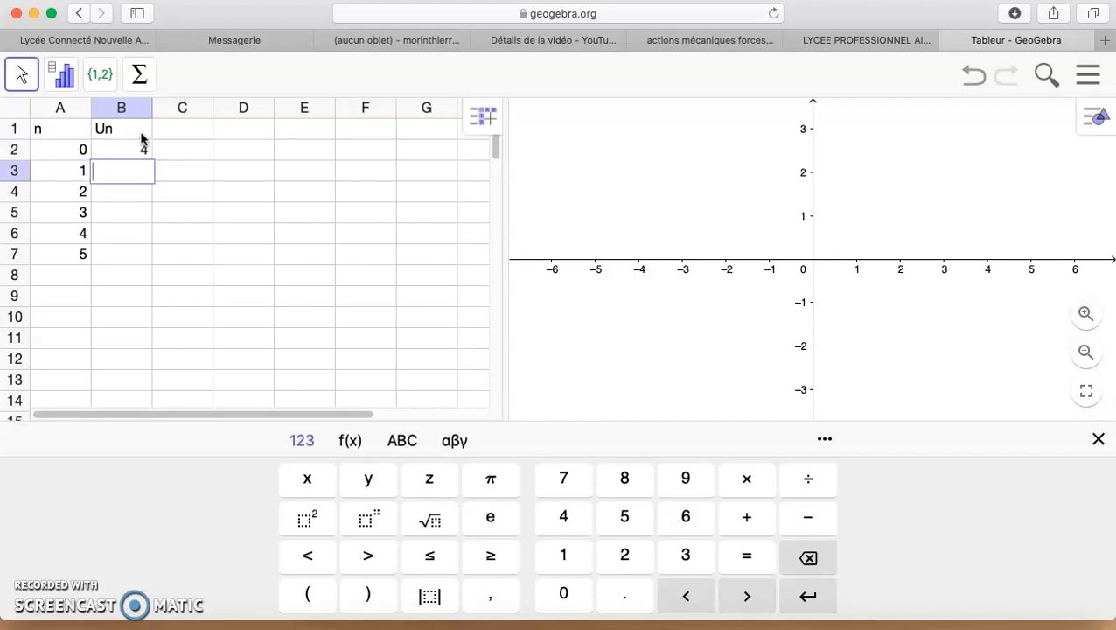
type("6")
key("Return")
type("9")
key("Return")
type("13,5")
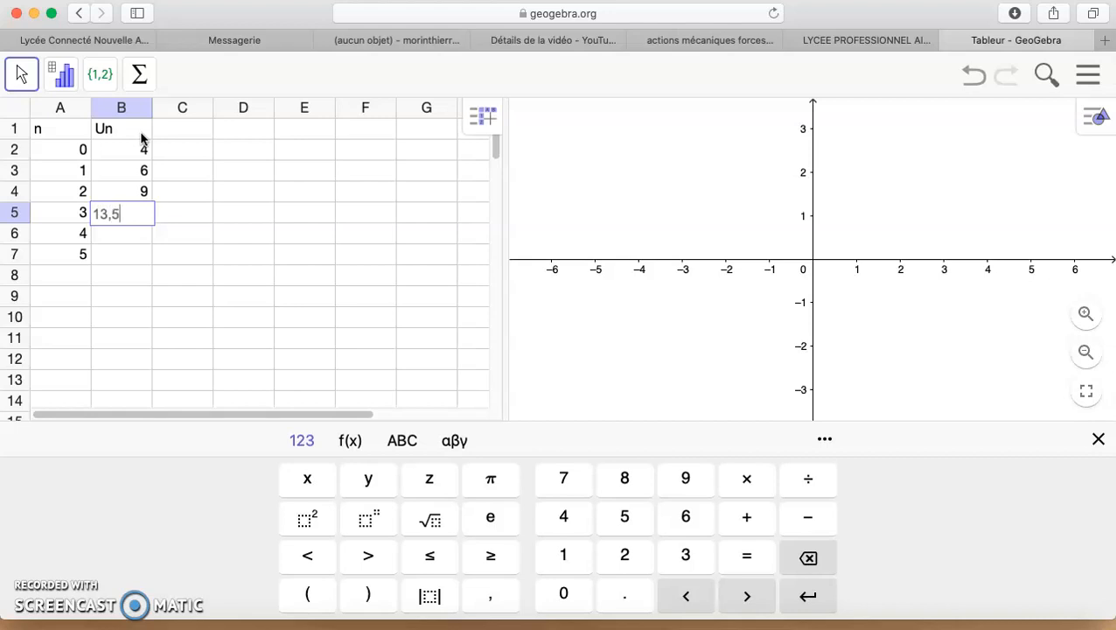
key("Return")
type("20,")
type("25")
key("Return")
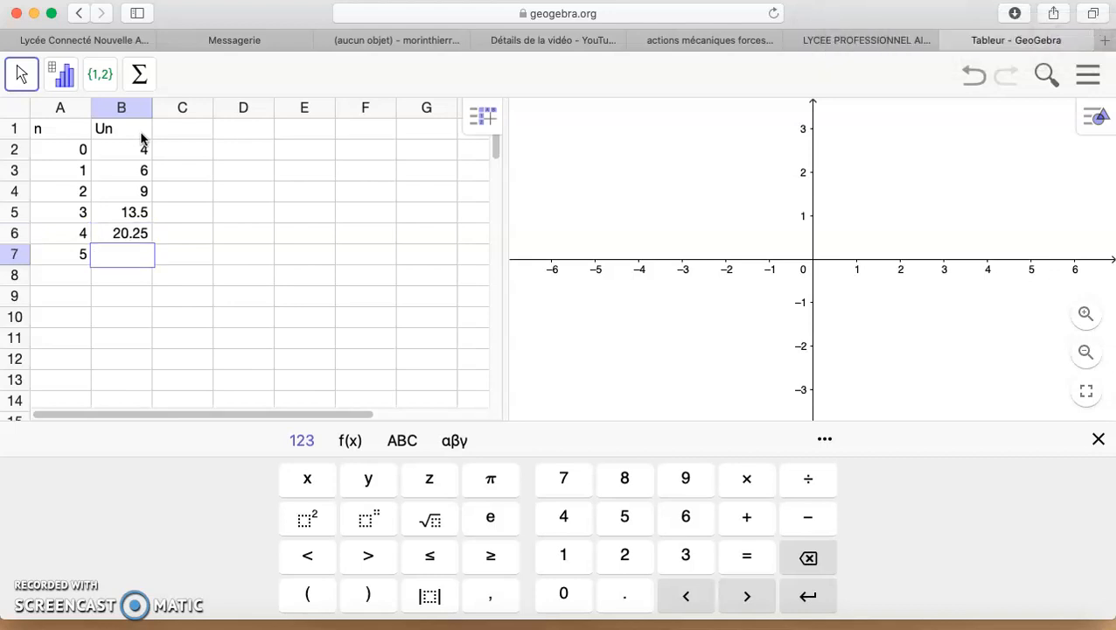
type("30,375")
key("Return")
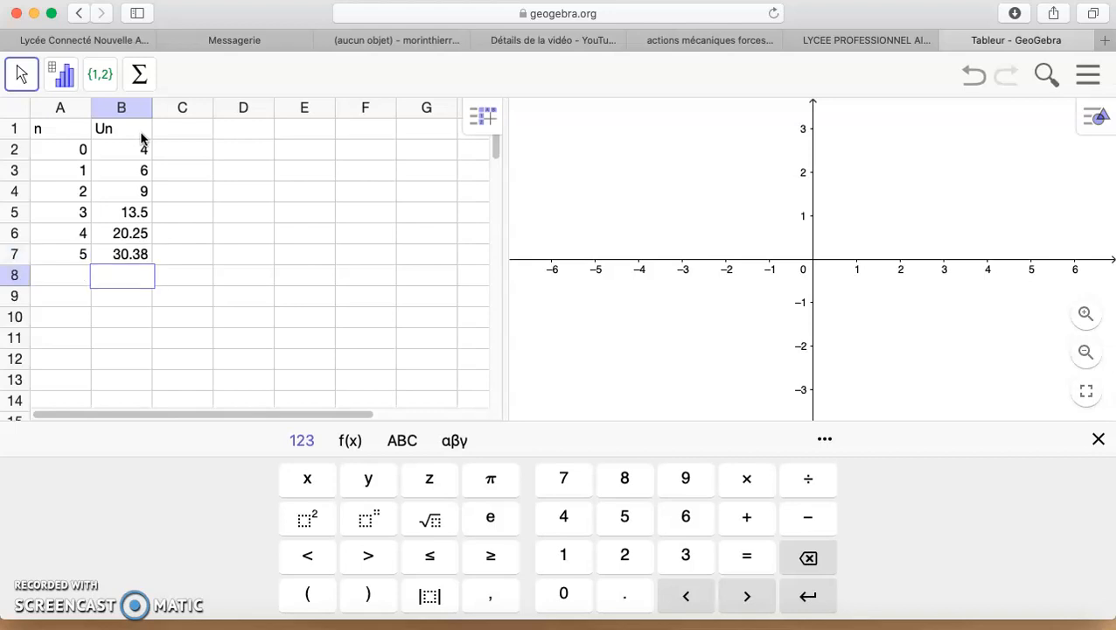
Create a list of points (Liste de points) from the cell range A2:B7
left_click(70, 154)
left_click_drag(70, 154, 117, 259)
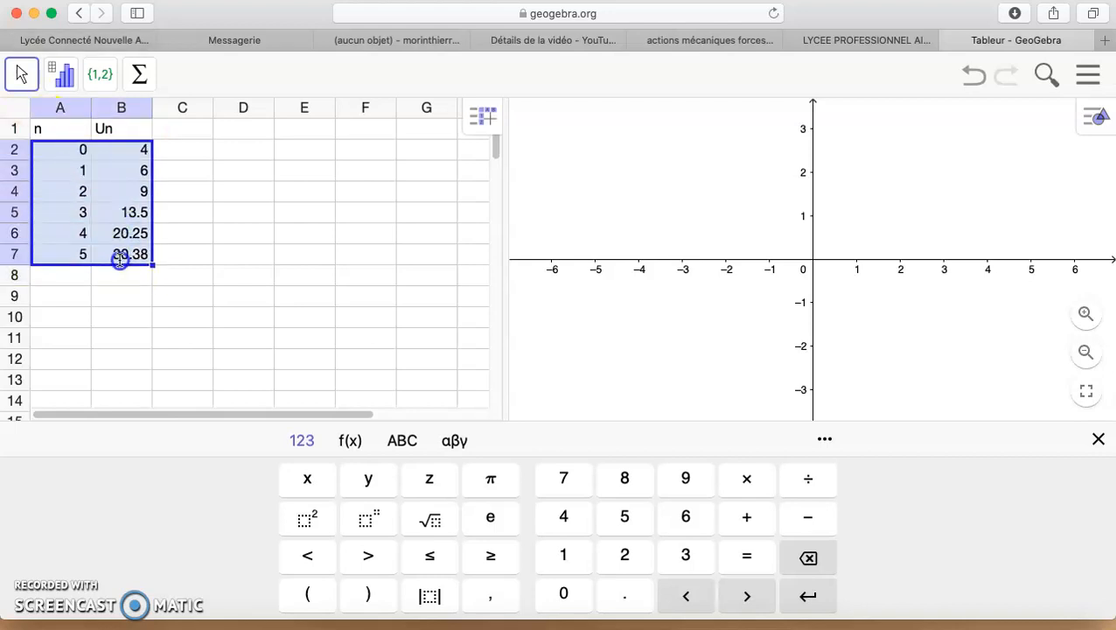
right_click(104, 209)
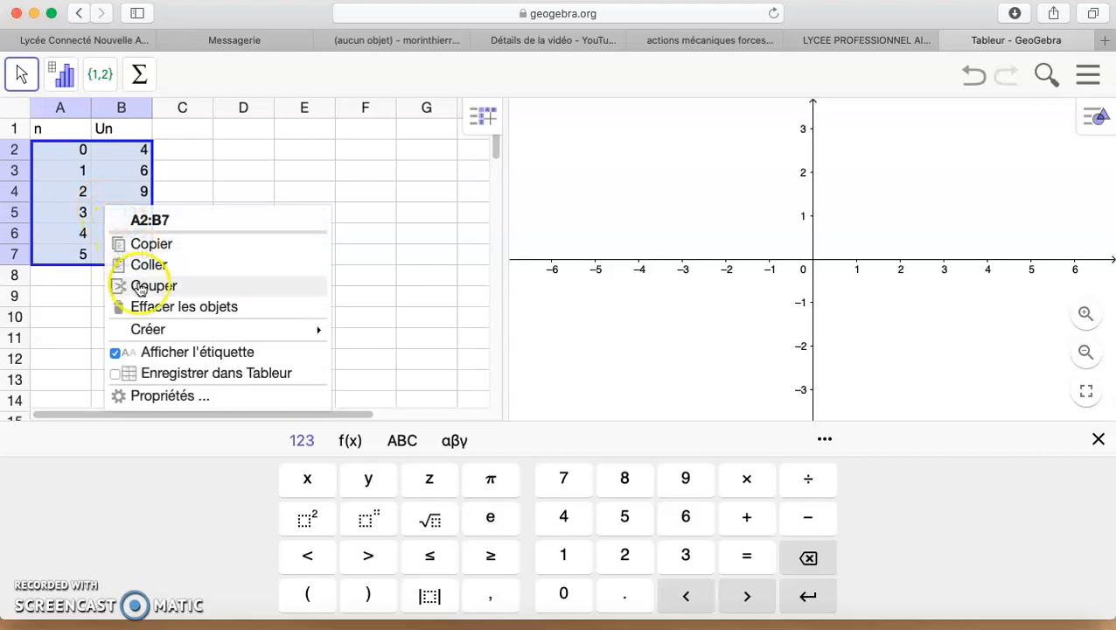
mouse_move(157, 332)
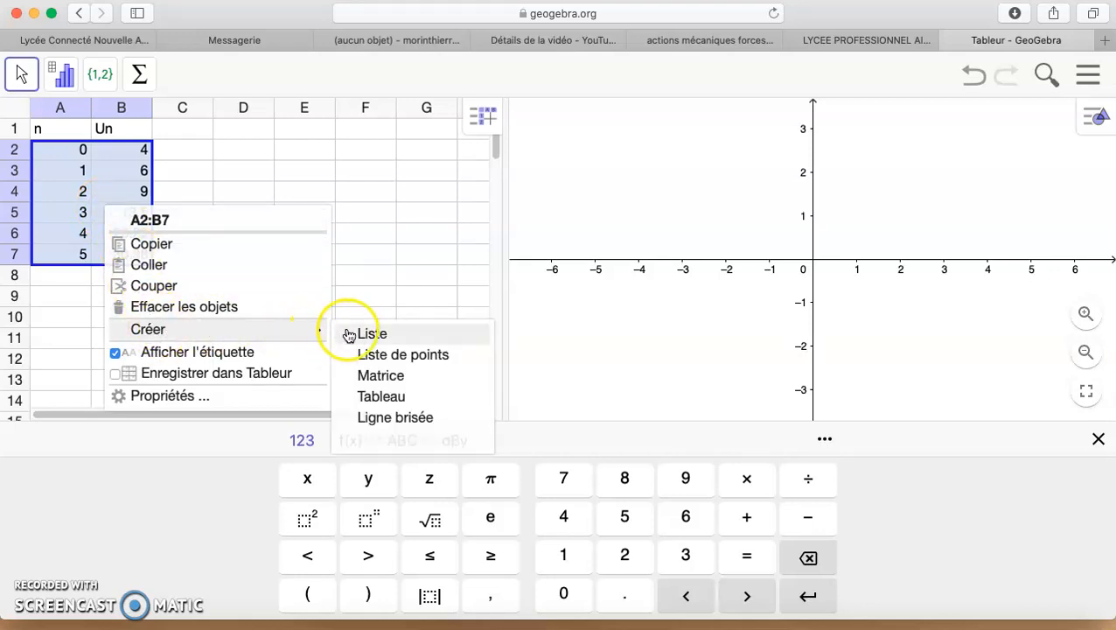
left_click(378, 356)
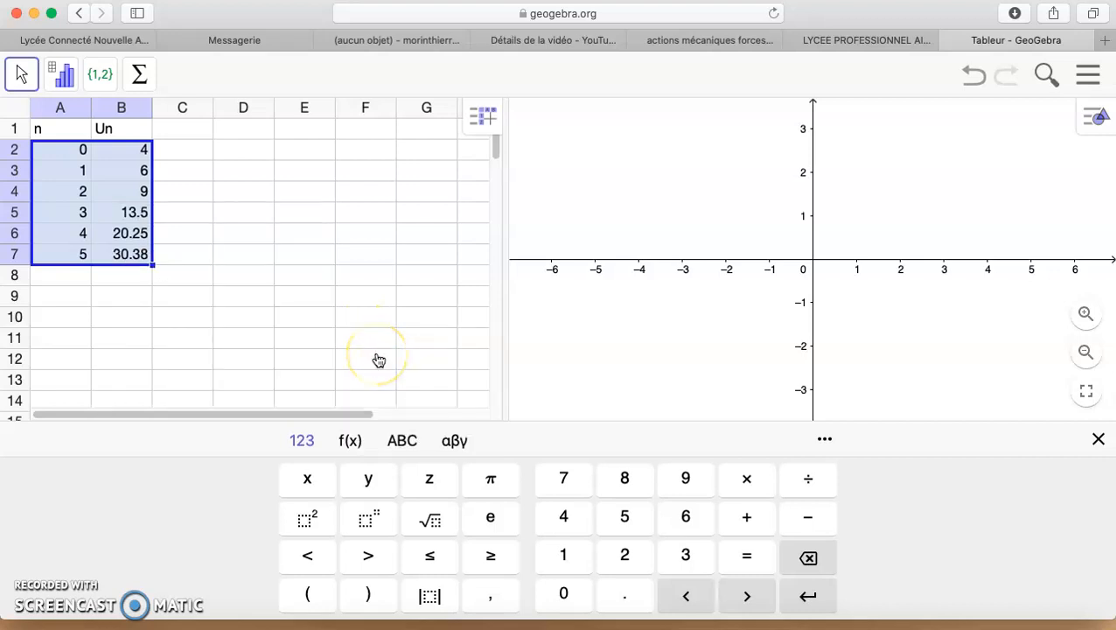
Hide the on-screen keyboard, then shift and rescale the graph axes to fit all the points, with x reaching about 6 and y about 35
left_click(1099, 439)
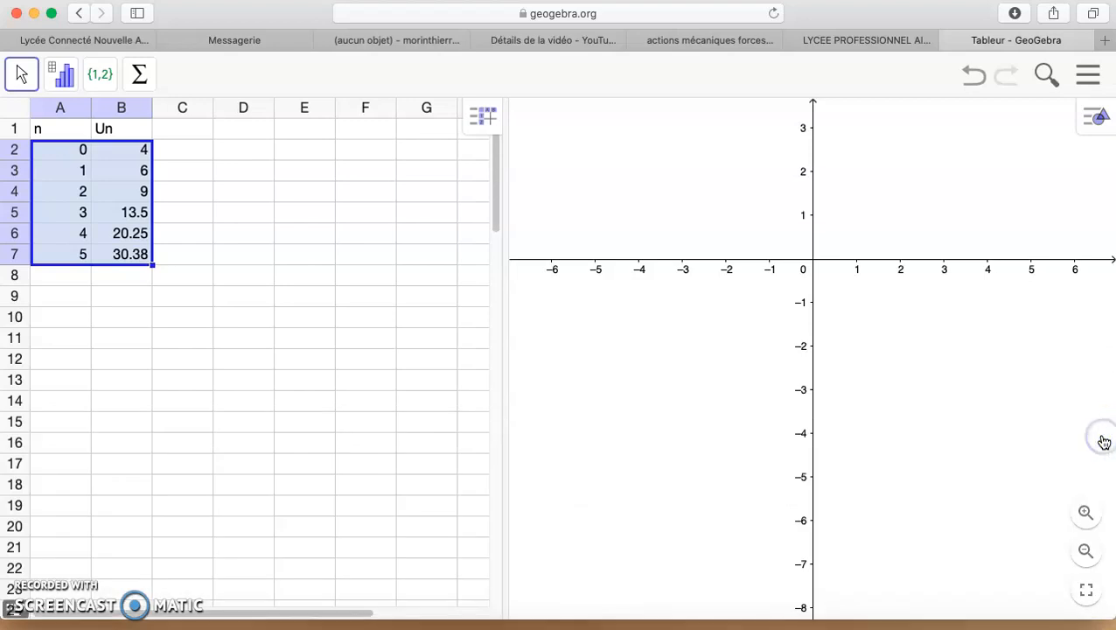
left_click(641, 364)
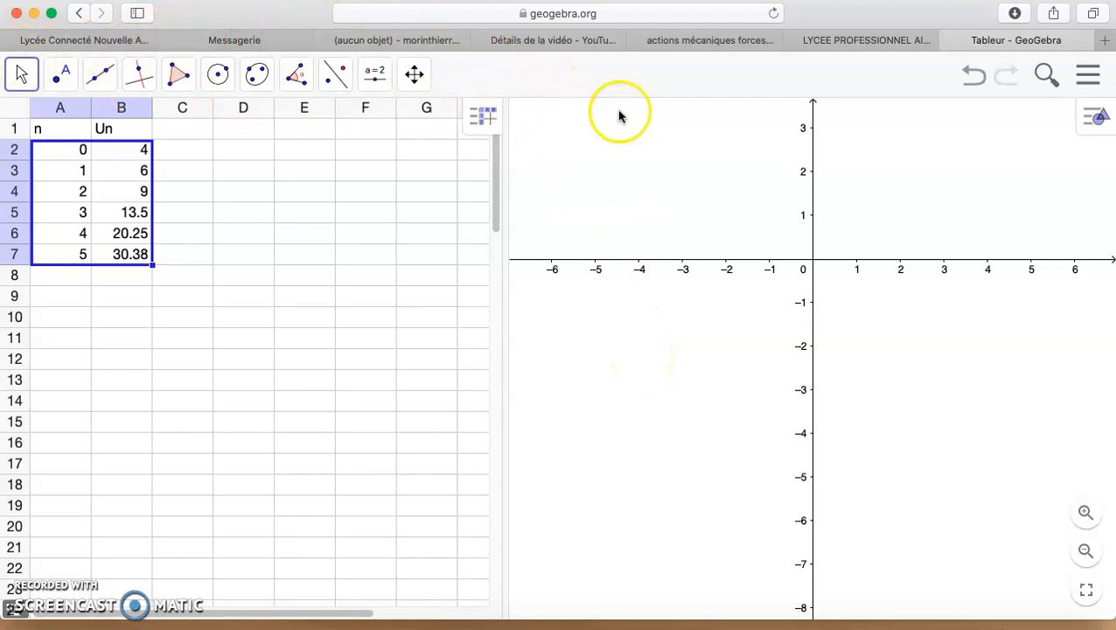
left_click(416, 80)
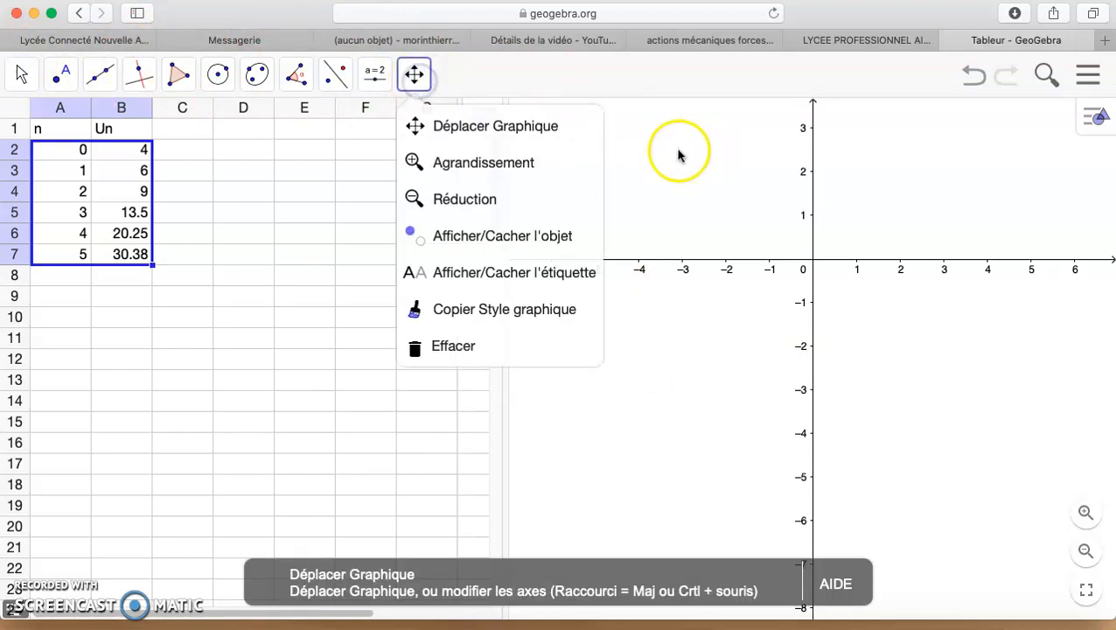
left_click(545, 125)
left_click_drag(735, 162, 536, 471)
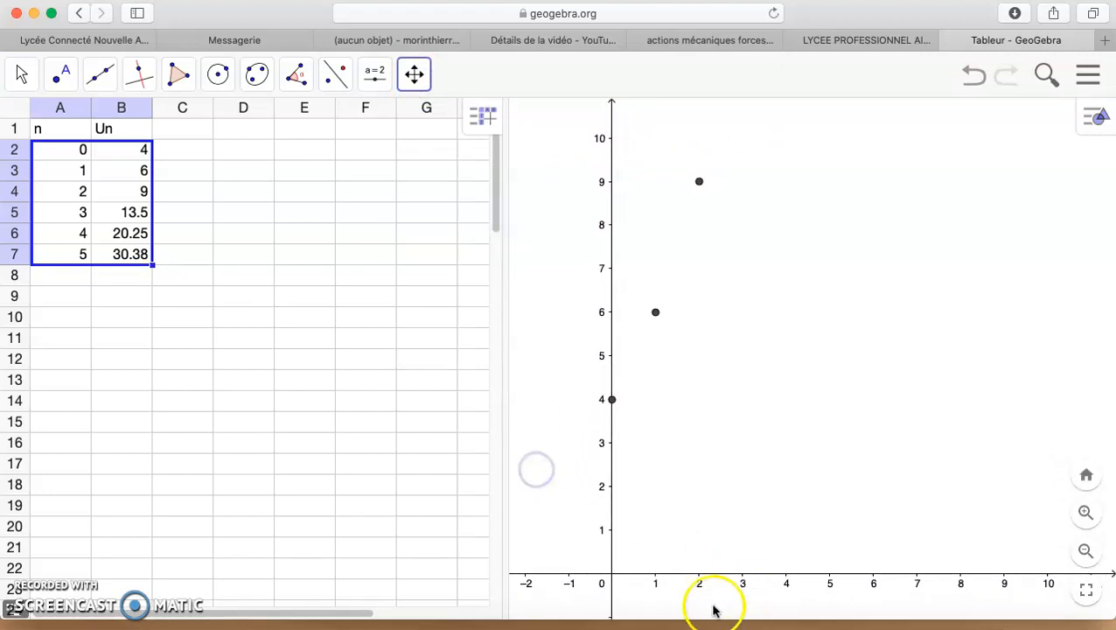
left_click_drag(796, 575, 927, 570)
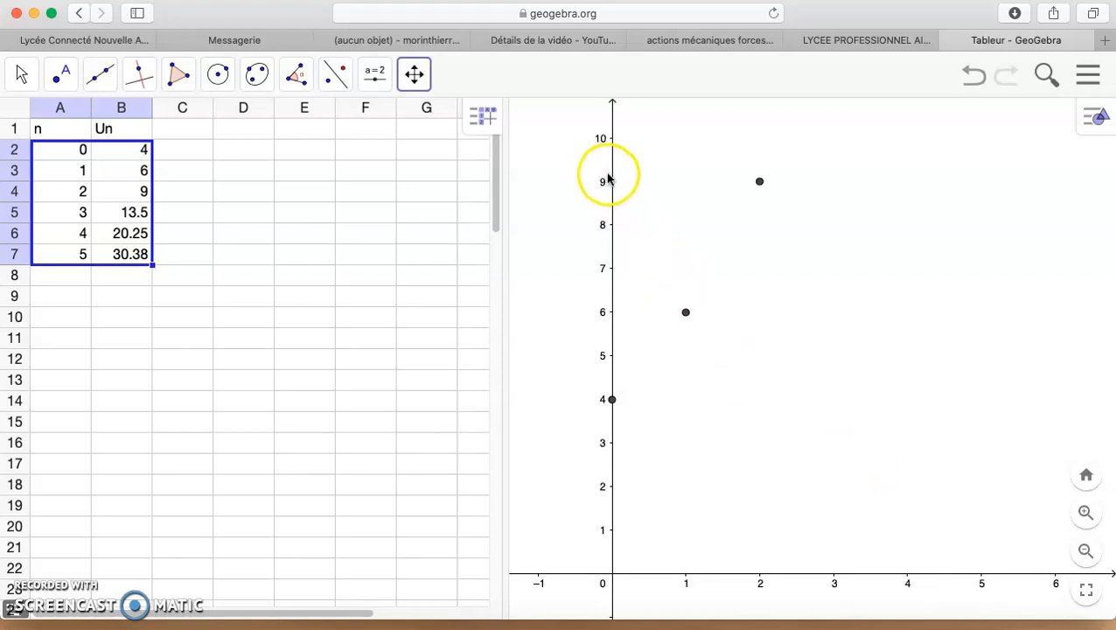
left_click_drag(608, 179, 612, 455)
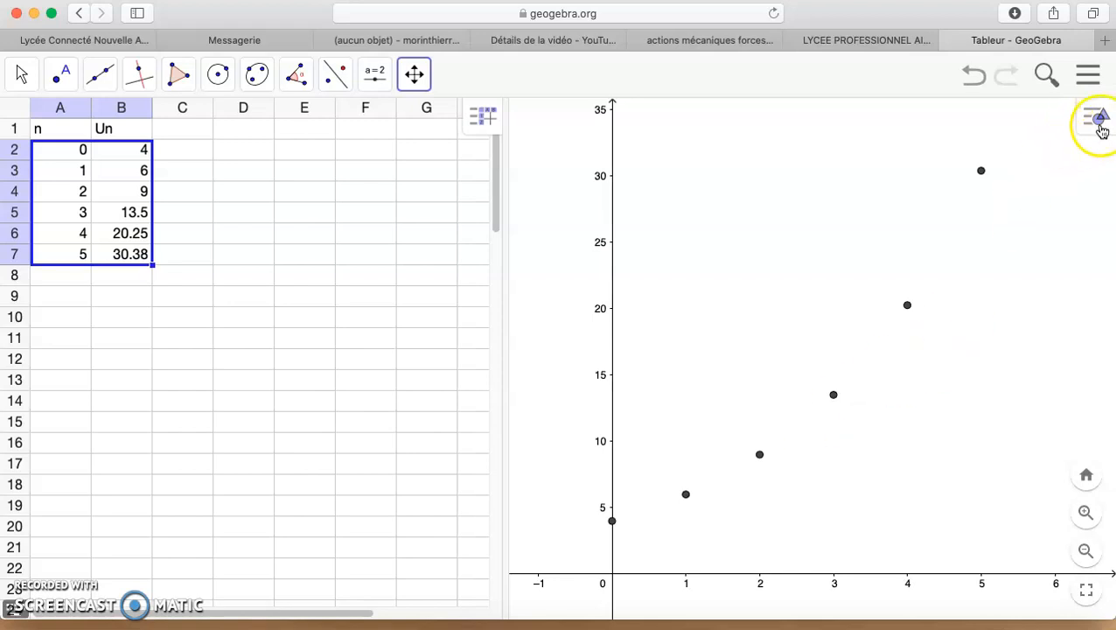
Display the Algèbre view alongside the spreadsheet and the graph
left_click(1095, 116)
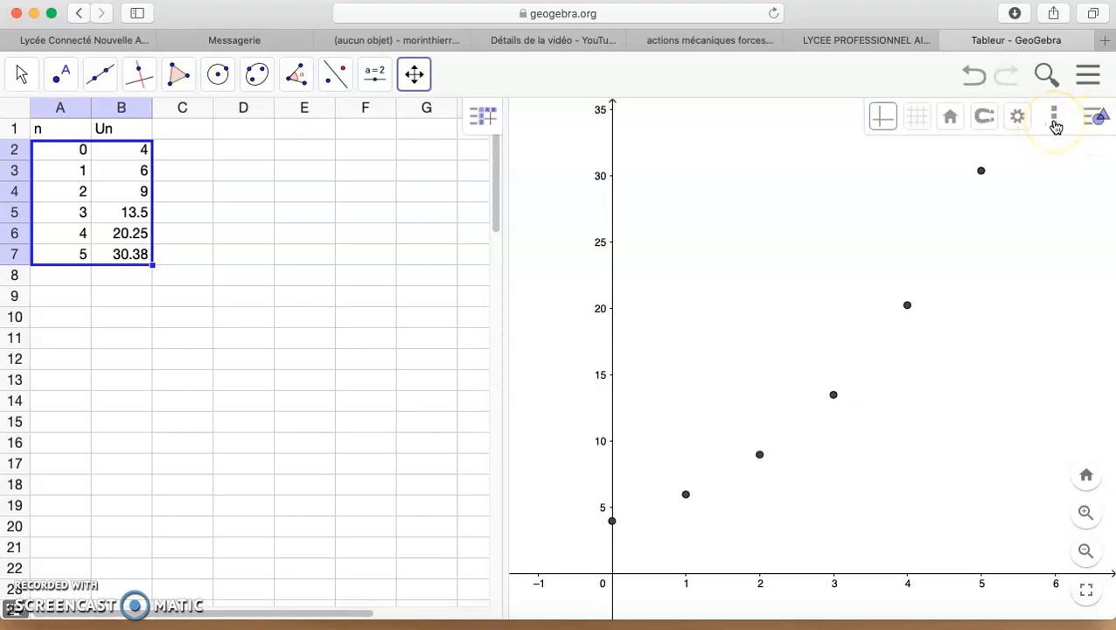
left_click(1054, 120)
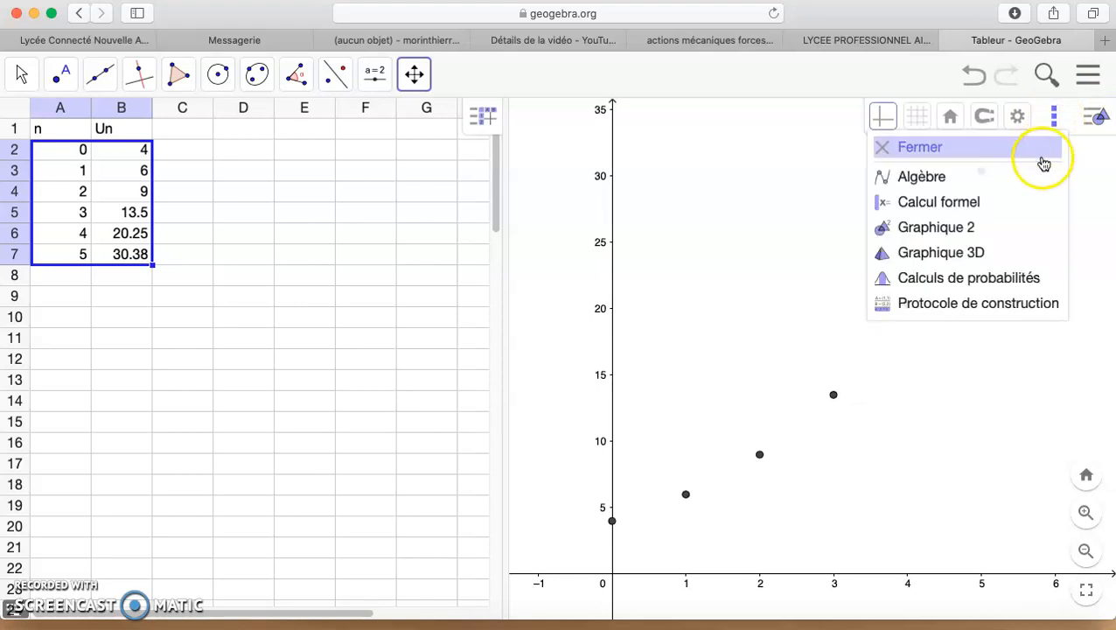
left_click(1018, 180)
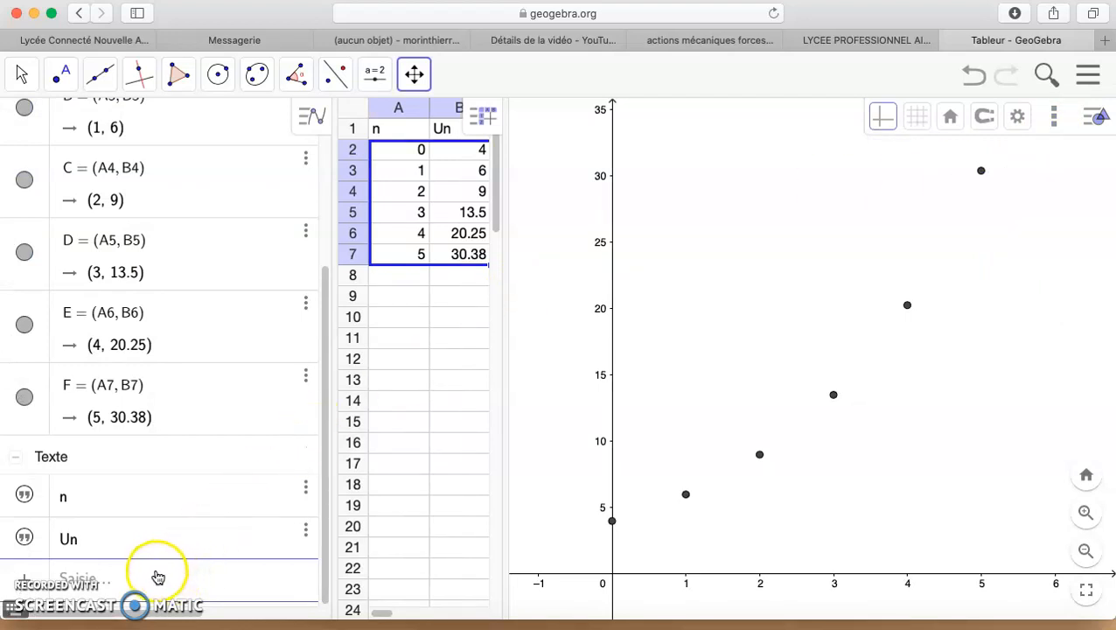
Define the function f(x) = 4 · 1.5^x in a new algebra entry and hide the on-screen keyboard
left_click(157, 578)
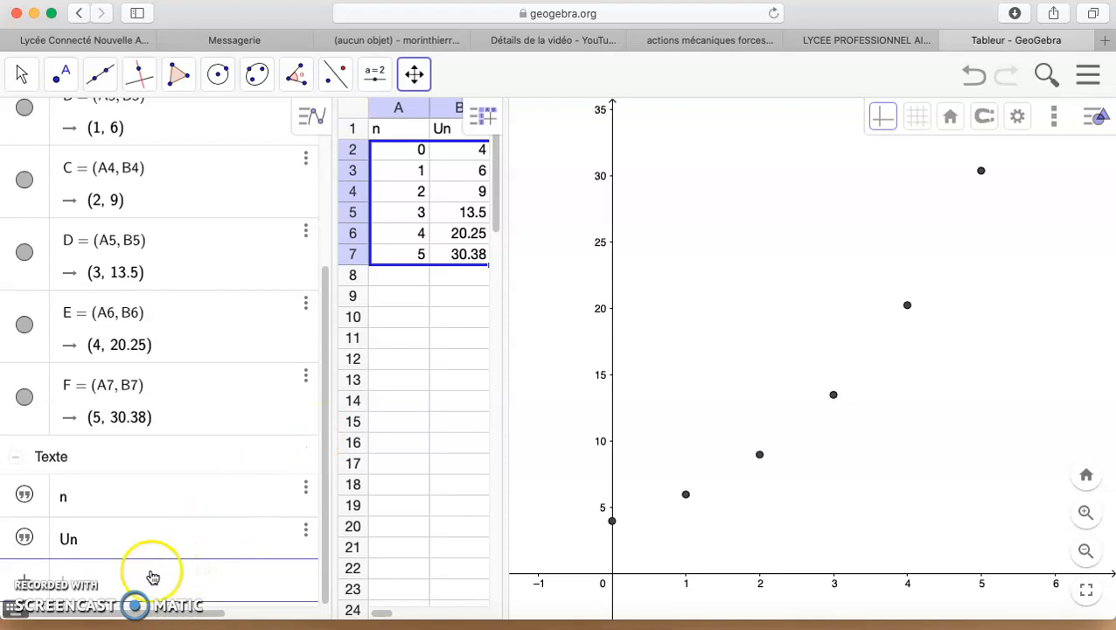
left_click(12, 613)
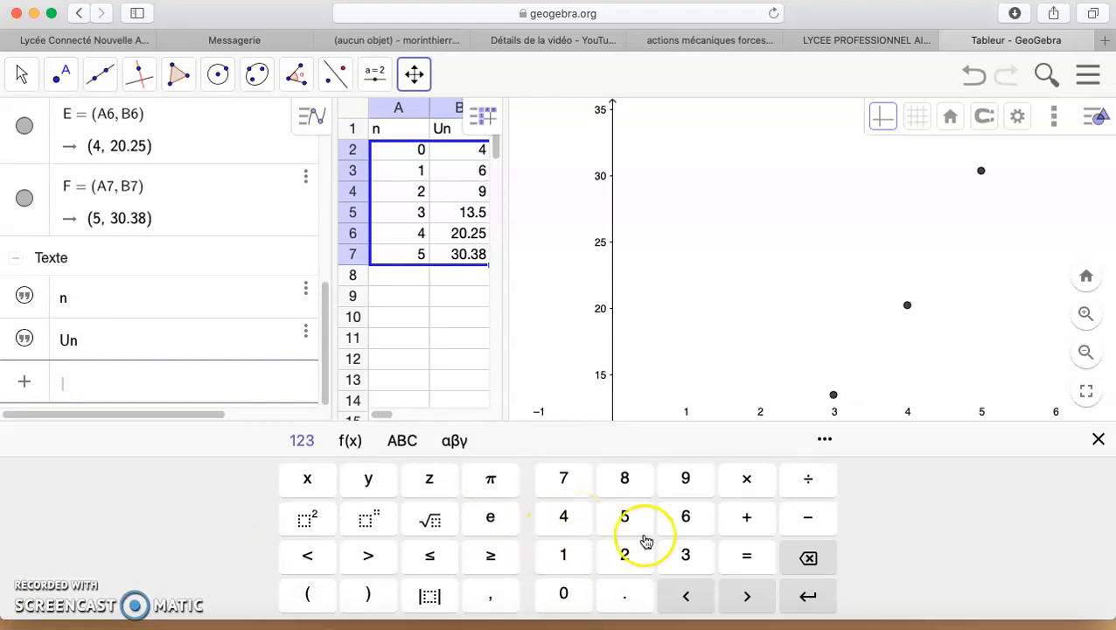
type("f(x)")
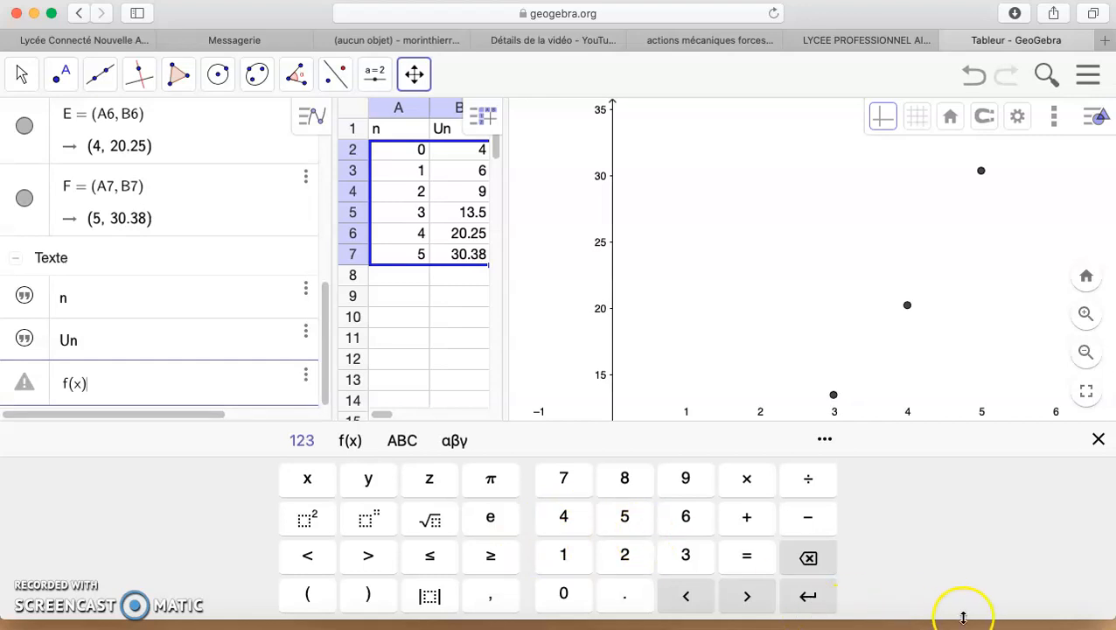
left_click(761, 558)
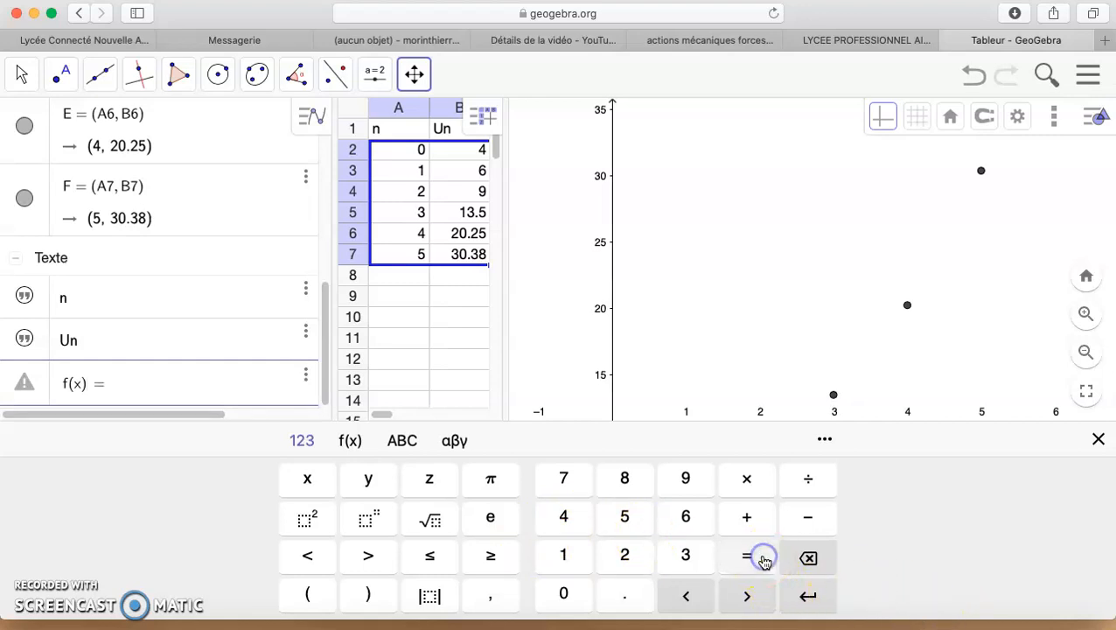
left_click(569, 529)
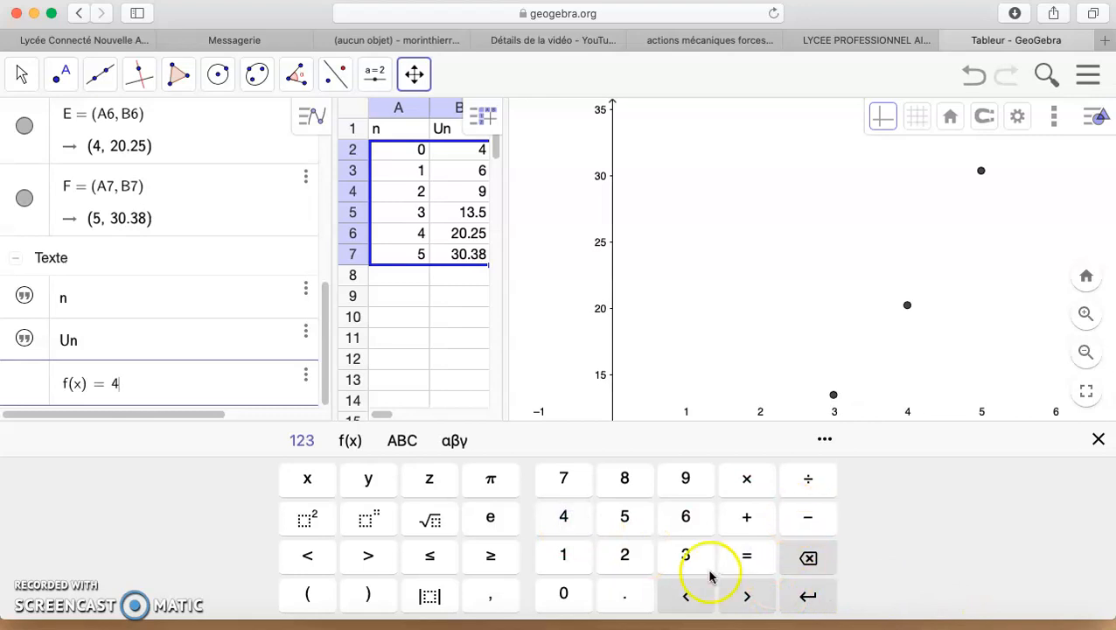
left_click(752, 485)
left_click(566, 553)
left_click(622, 595)
left_click(626, 516)
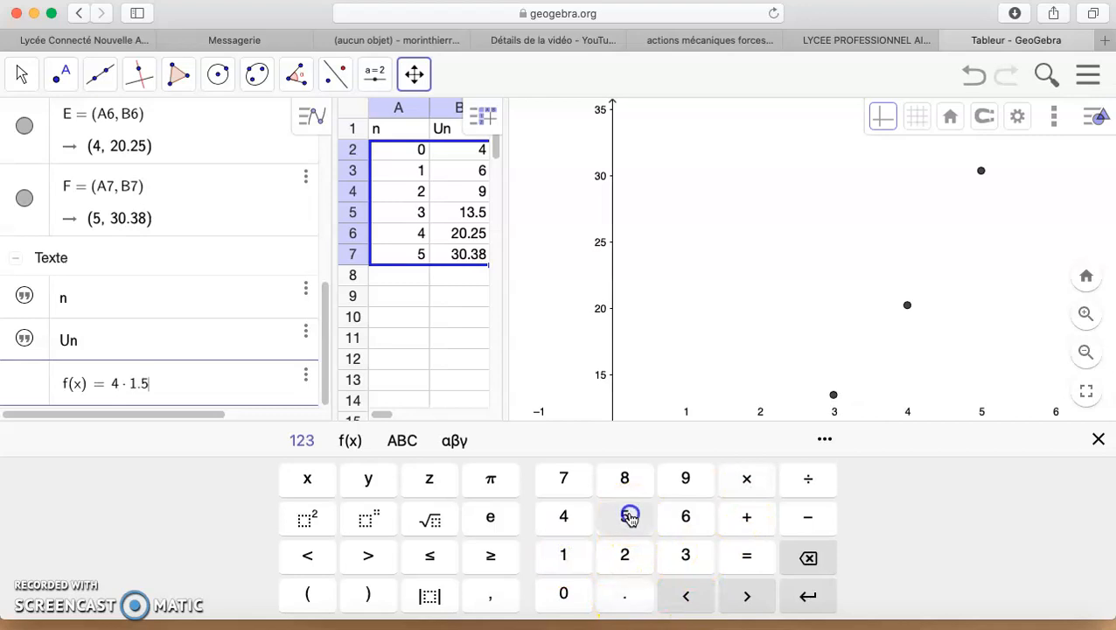
left_click(370, 522)
left_click(307, 480)
left_click(697, 600)
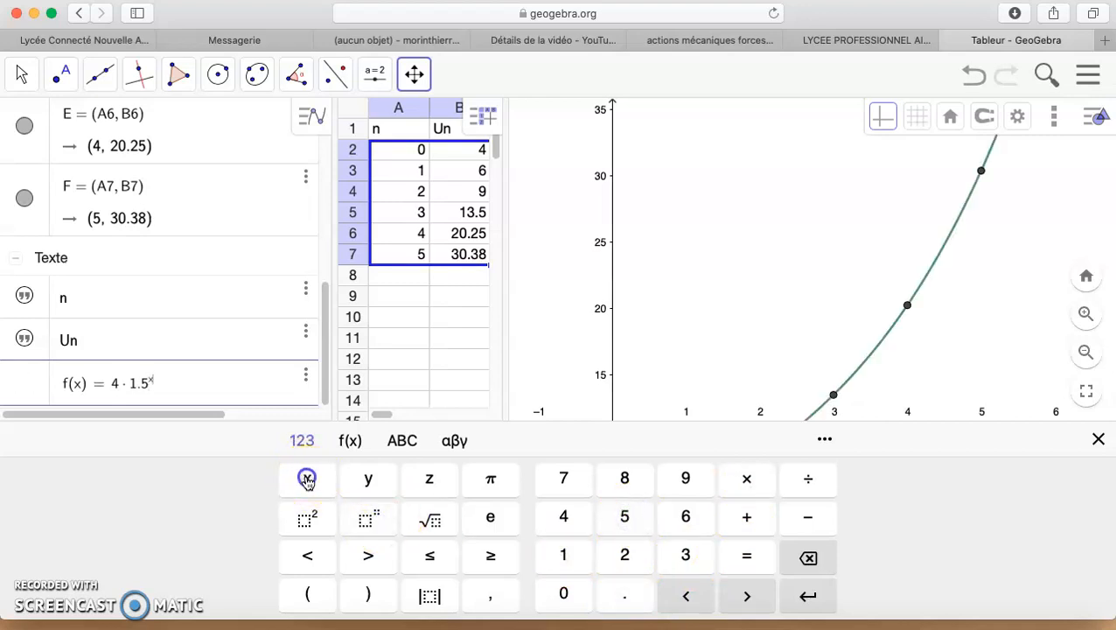
left_click(822, 607)
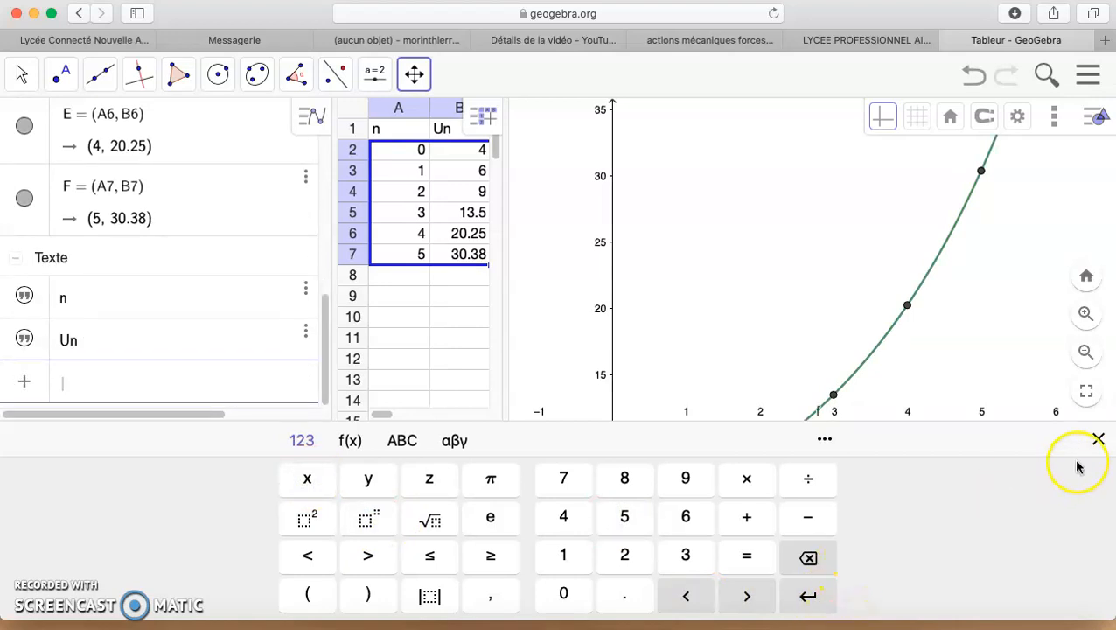
left_click(1098, 440)
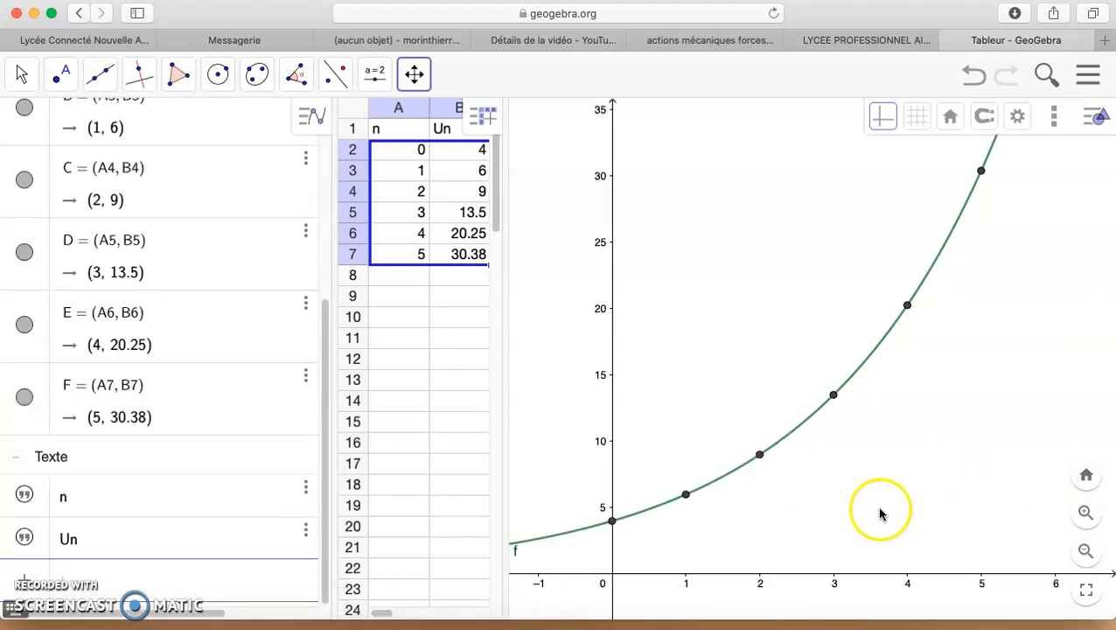